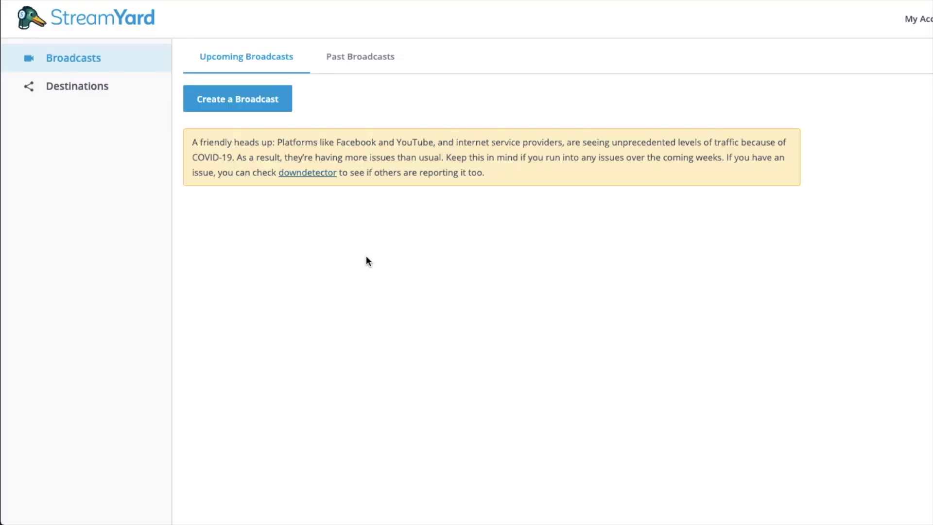
# From Destinations, start adding a new YouTube Channel destination.
pyautogui.click(90, 86)
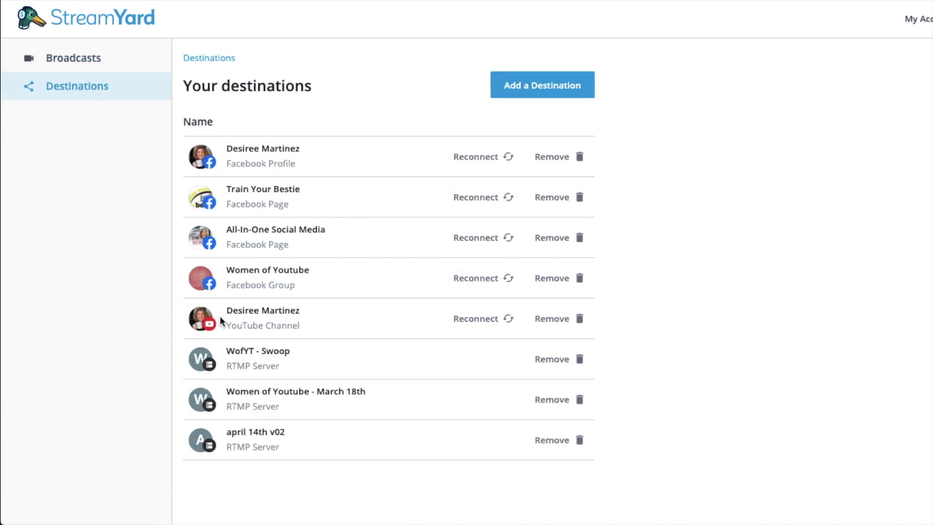
pyautogui.moveTo(226, 308); pyautogui.dragTo(622, 338)
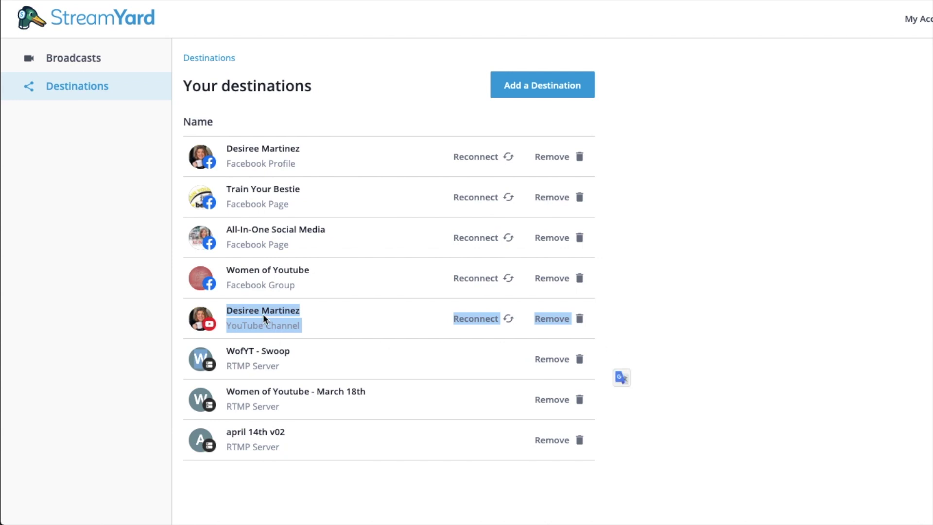
pyautogui.click(546, 96)
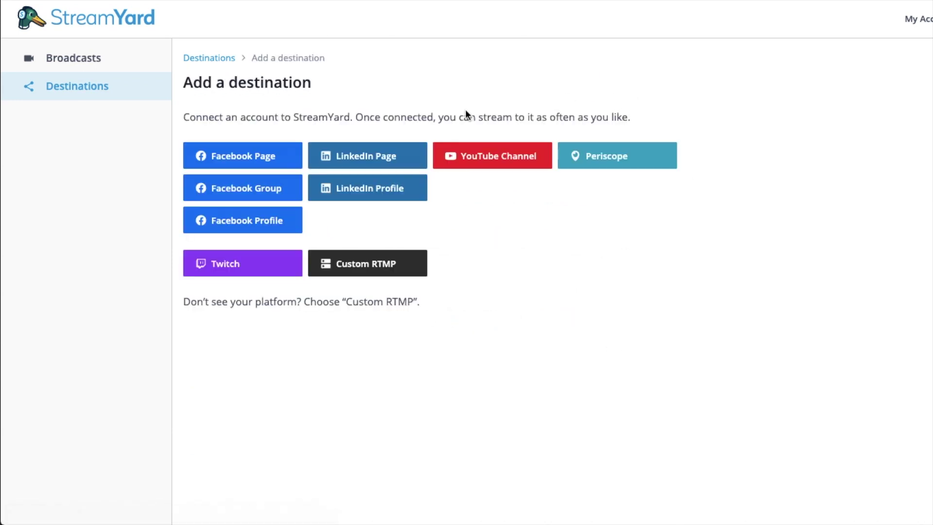
pyautogui.click(500, 165)
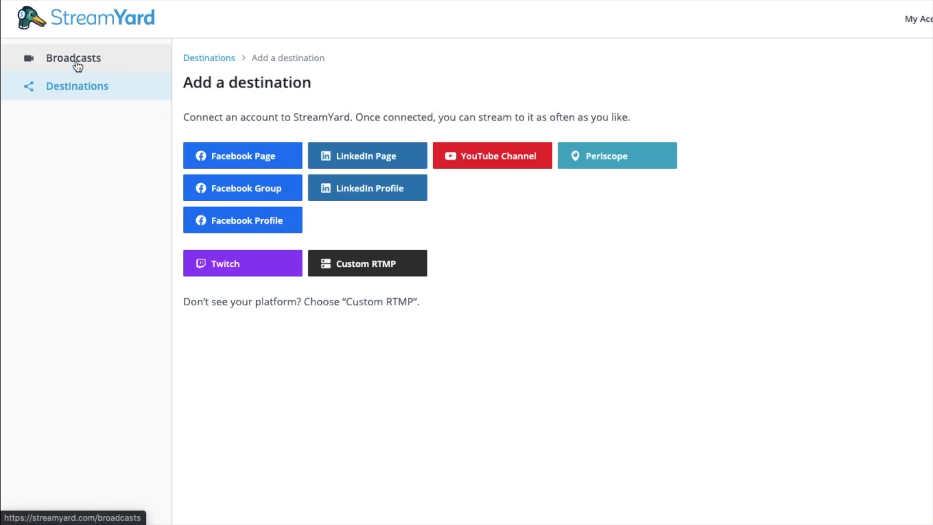
# Create a new broadcast with the YouTube channel selected as its destination.
pyautogui.click(74, 59)
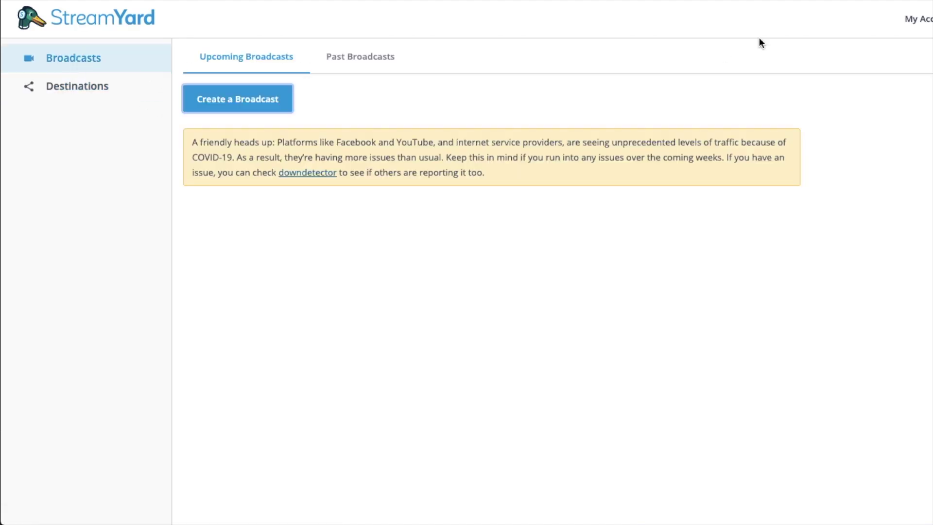
pyautogui.click(210, 97)
pyautogui.click(483, 103)
pyautogui.click(483, 103)
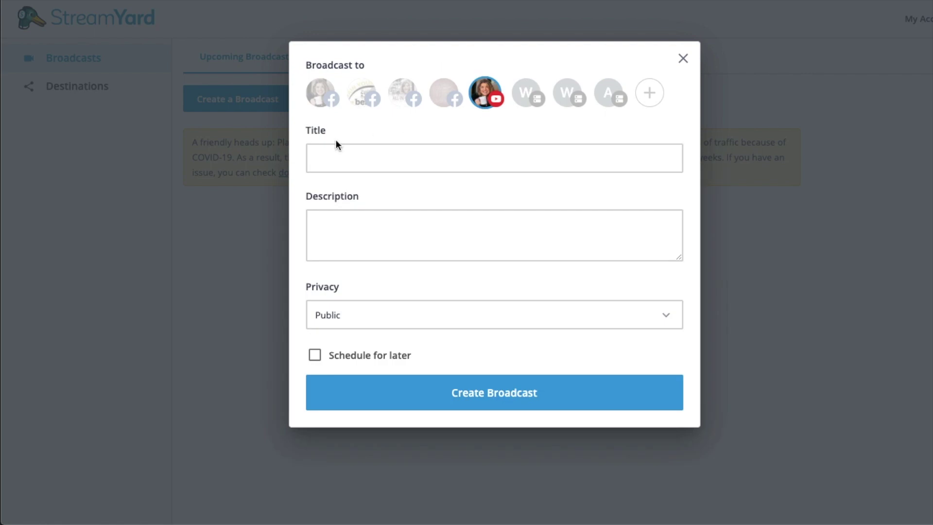
# Title the broadcast 'schedule YT with Streamyard' and set its privacy to Unlisted.
pyautogui.click(341, 152)
pyautogui.write('schedule YT with Streamyard')
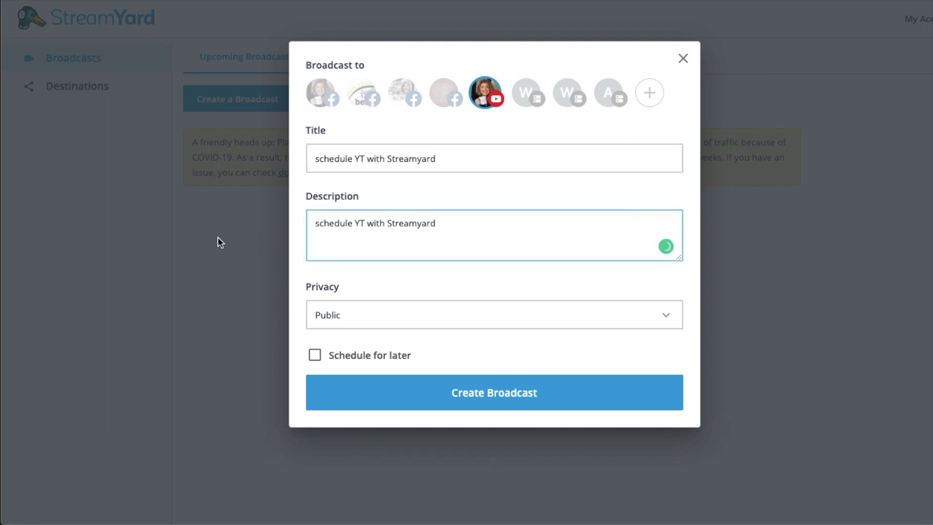
pyautogui.click(385, 321)
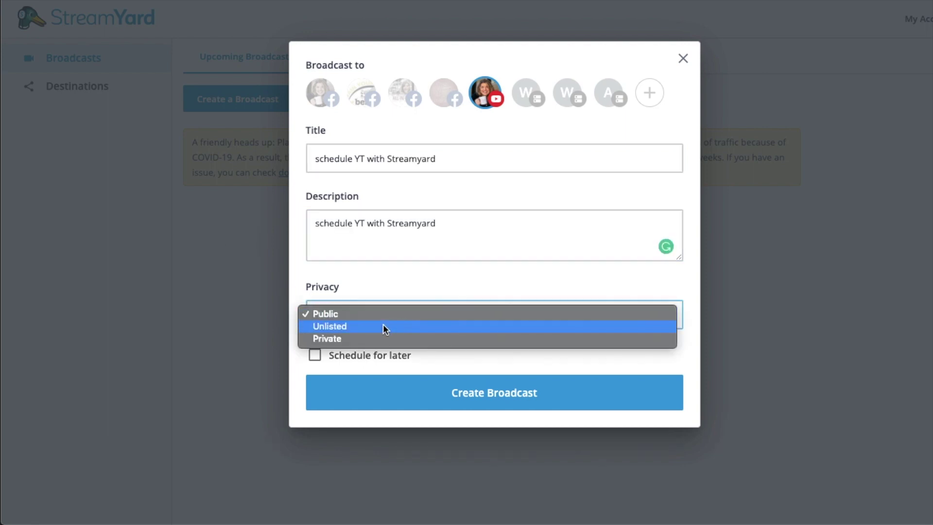
pyautogui.click(330, 328)
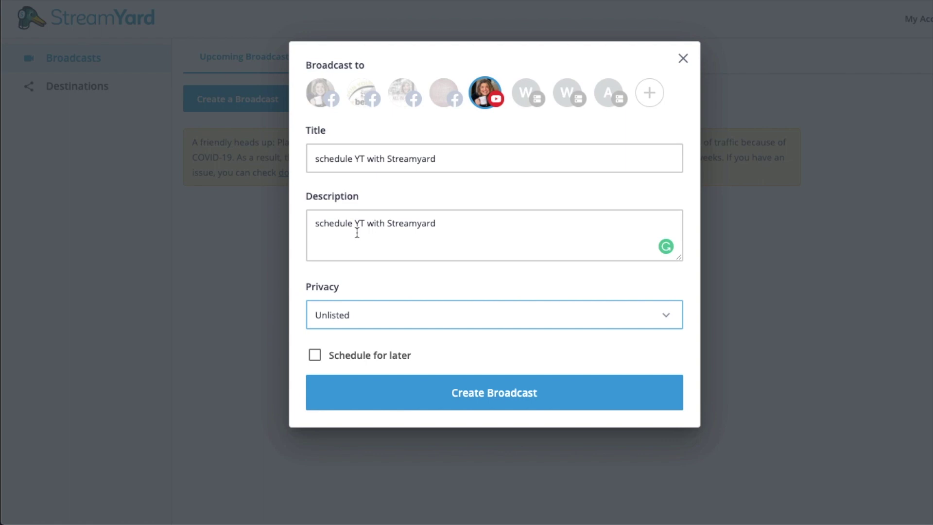
# Enable Schedule for later and upload stremayard-interview.png as the broadcast thumbnail.
pyautogui.click(315, 357)
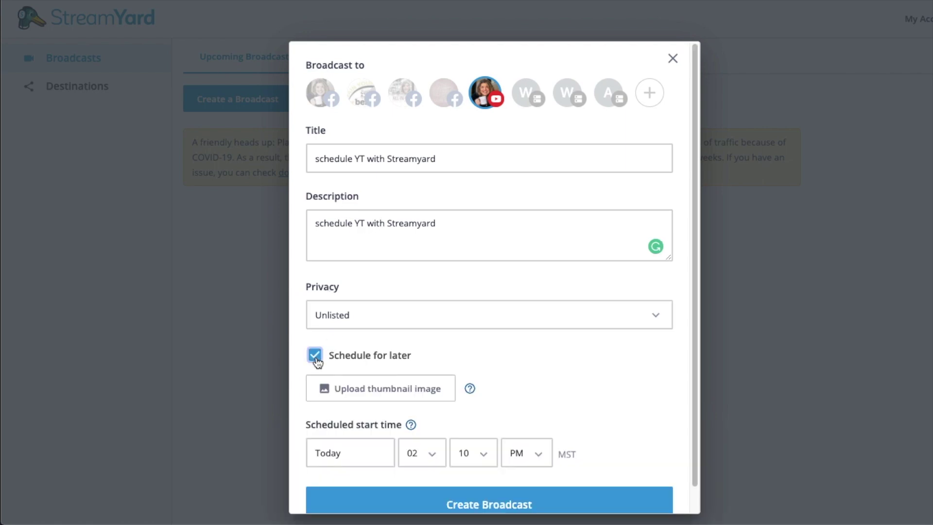
pyautogui.scroll(-1, 389, 302)
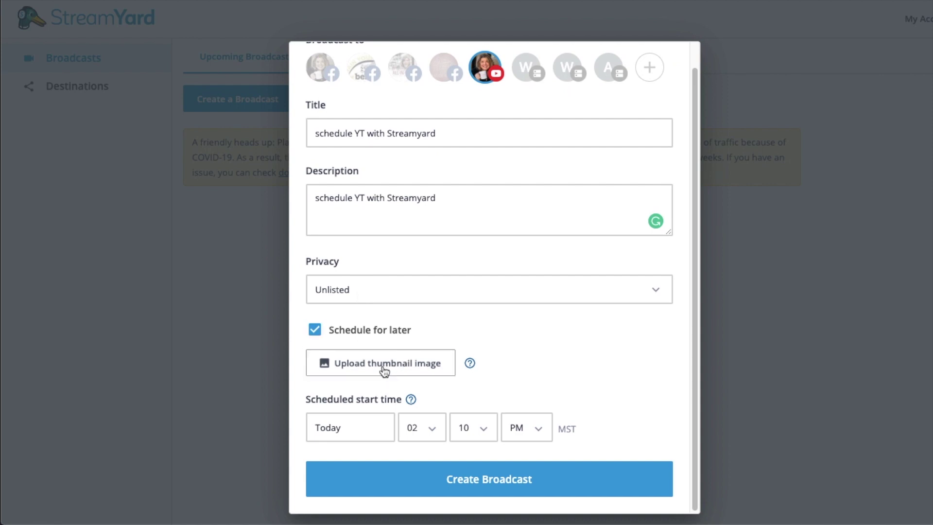
pyautogui.click(384, 368)
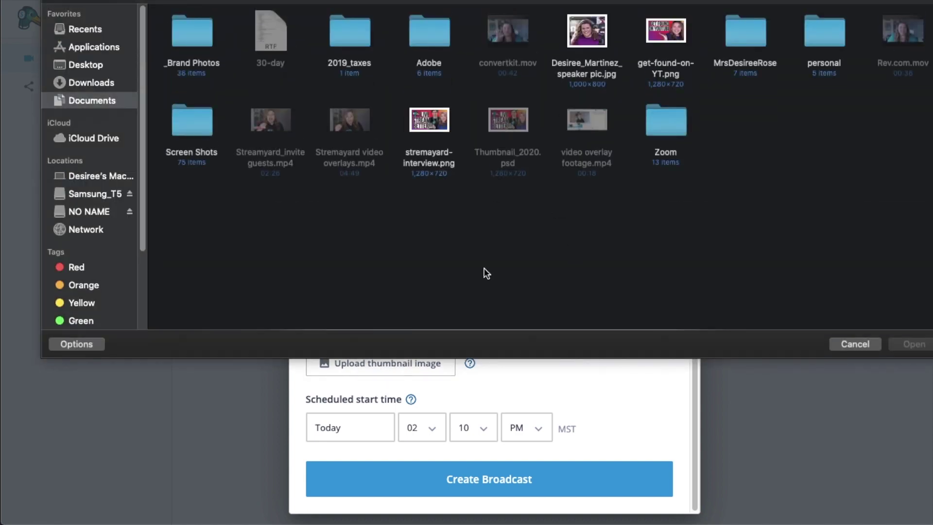
pyautogui.click(430, 124)
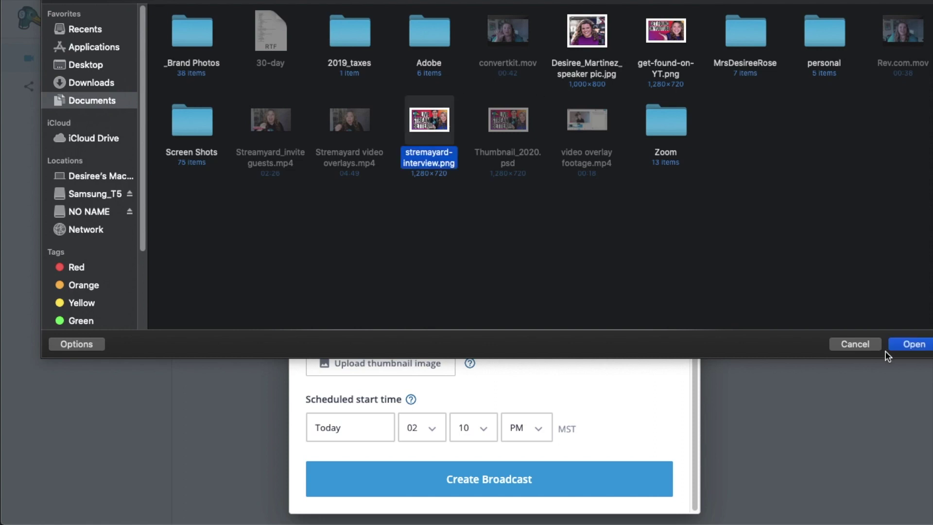
pyautogui.click(925, 346)
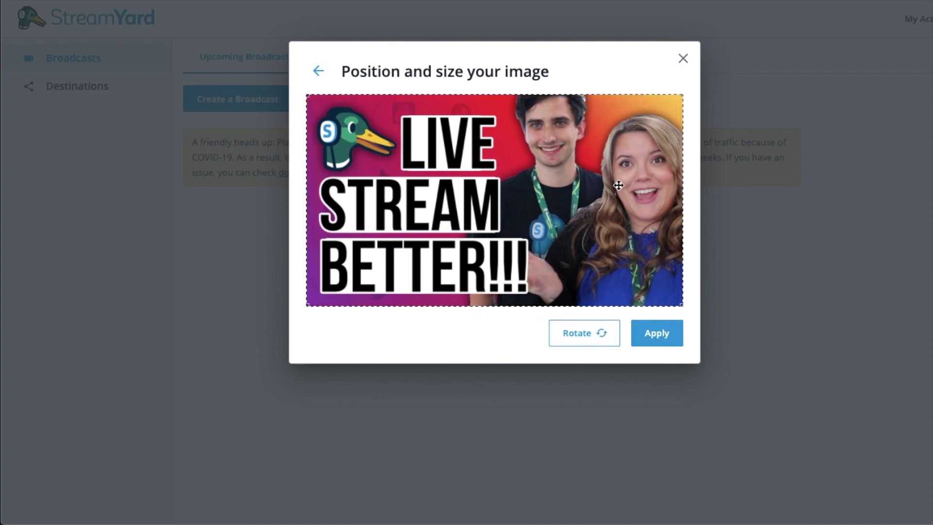
# Apply the thumbnail and set the start to May 8, 2020, 12:00 PM MST.
pyautogui.click(660, 332)
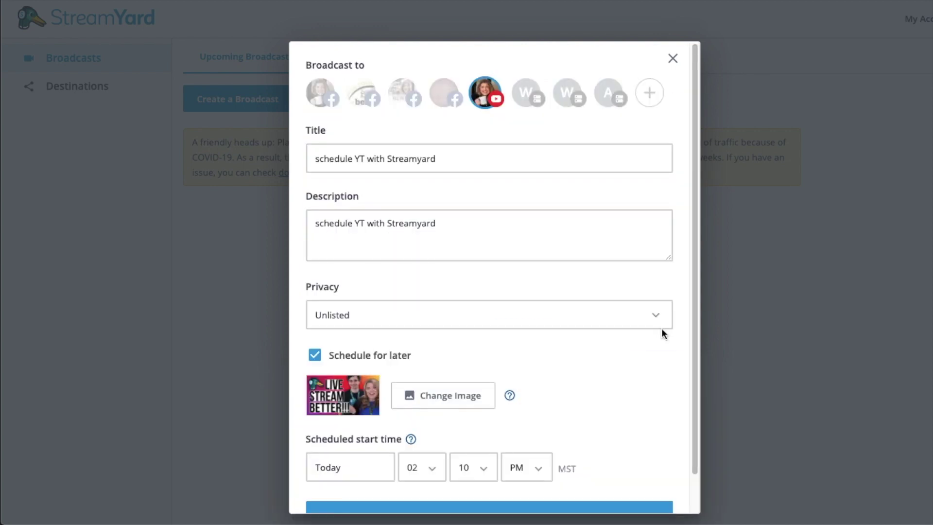
pyautogui.scroll(-2, 550, 304)
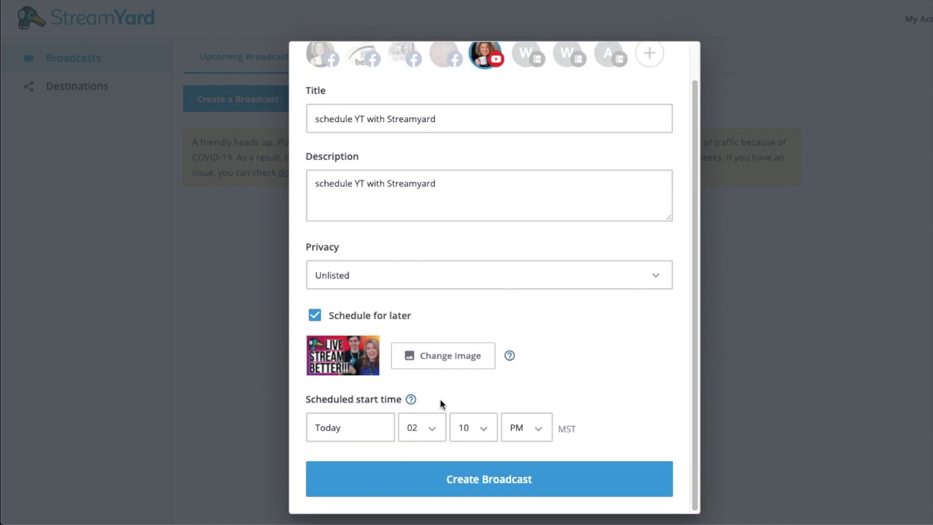
pyautogui.click(354, 433)
pyautogui.click(397, 294)
pyautogui.click(428, 428)
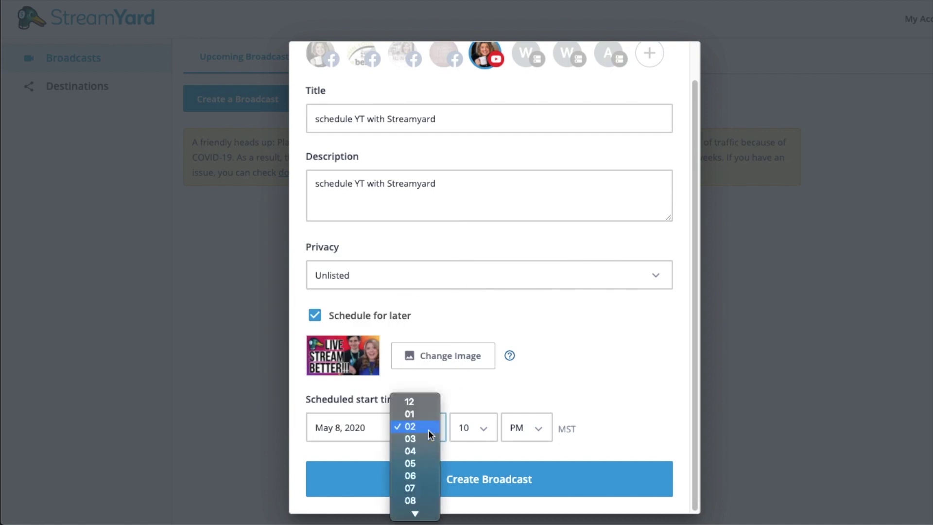
pyautogui.click(409, 402)
pyautogui.click(477, 427)
pyautogui.click(473, 400)
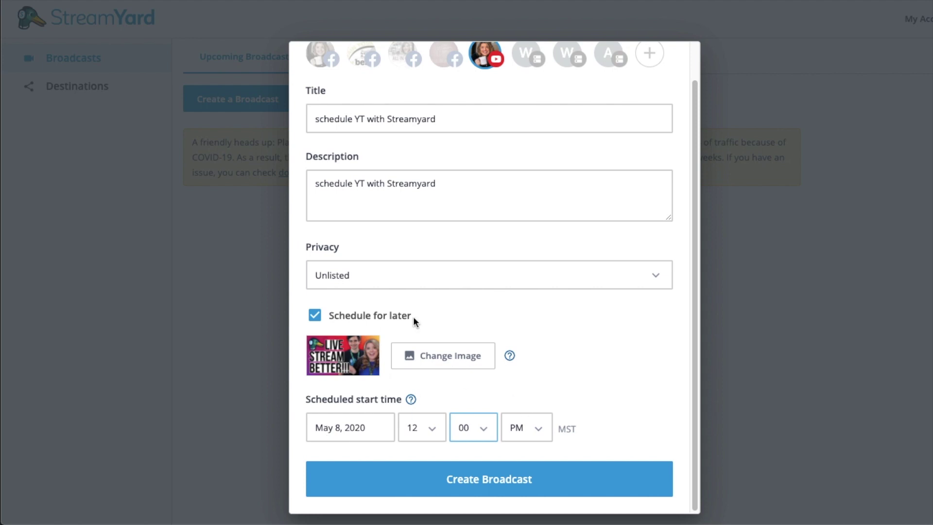
pyautogui.click(500, 181)
pyautogui.moveTo(545, 181); pyautogui.dragTo(393, 167)
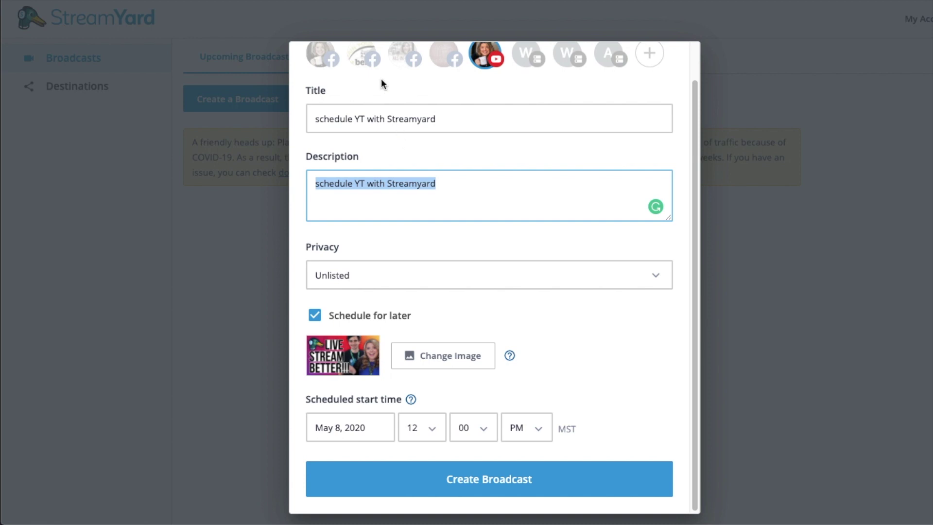
pyautogui.click(451, 179)
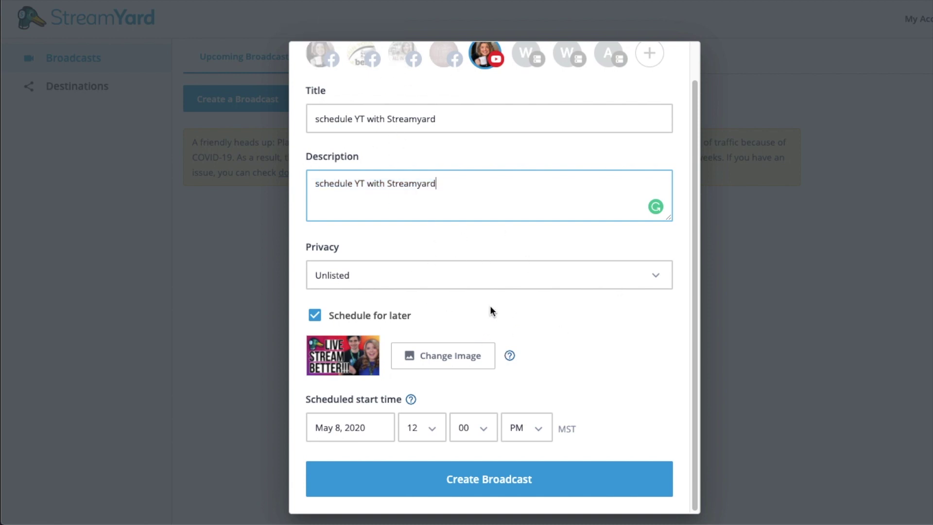
# Create the scheduled broadcast, then view and close its guest invite link.
pyautogui.click(484, 479)
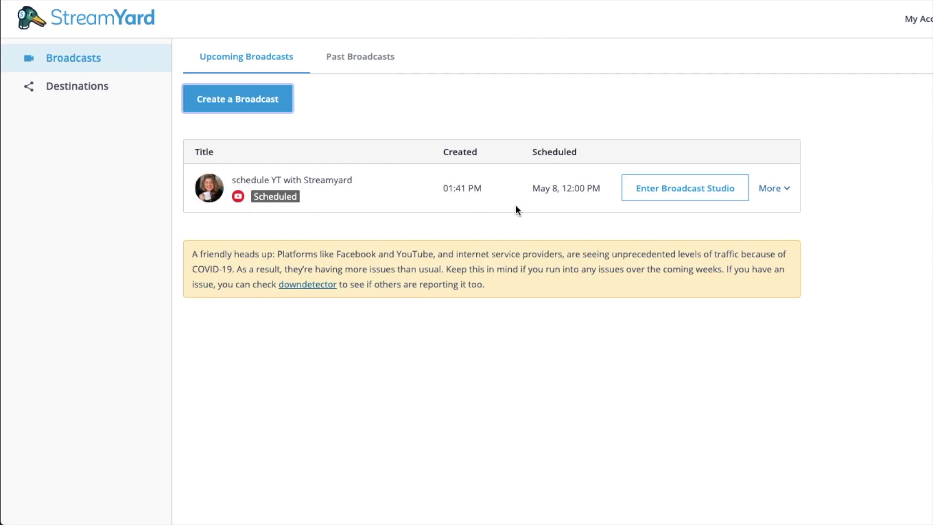
pyautogui.click(788, 190)
pyautogui.click(766, 221)
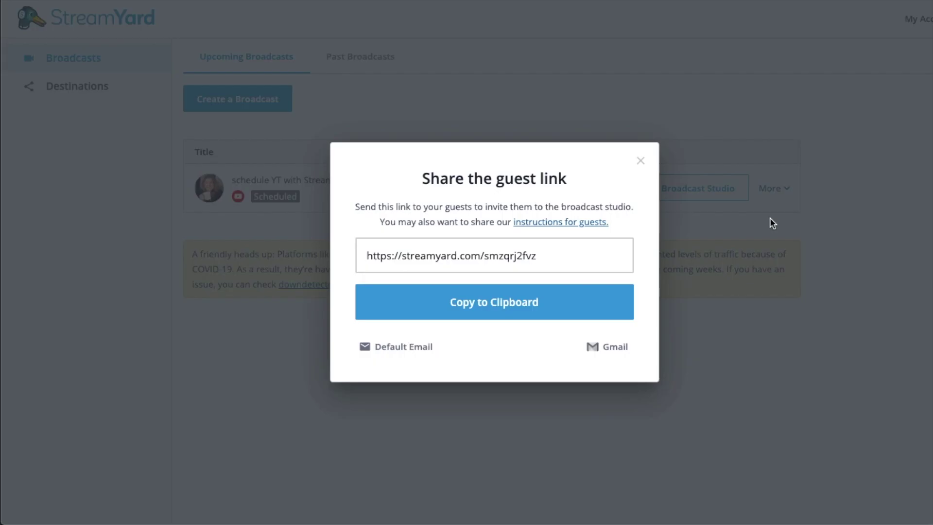
pyautogui.click(641, 162)
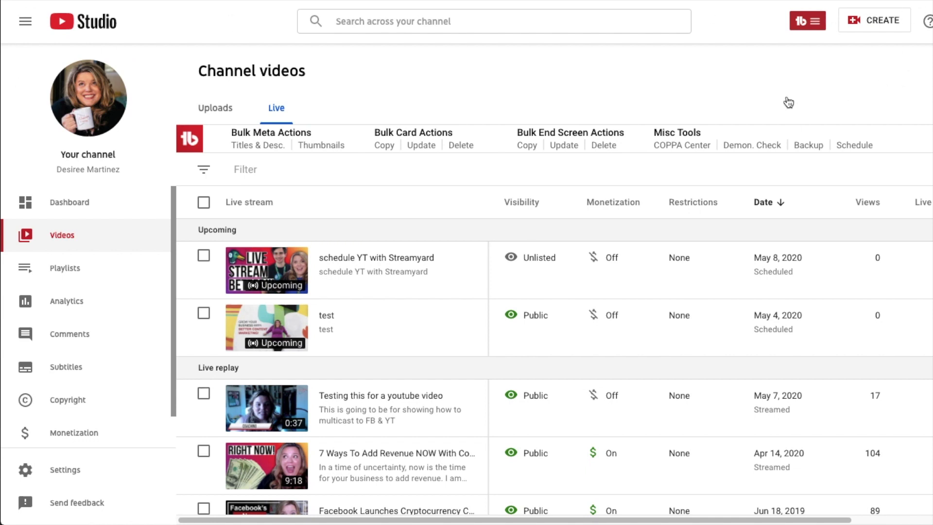
pyautogui.click(927, 21)
pyautogui.click(634, 87)
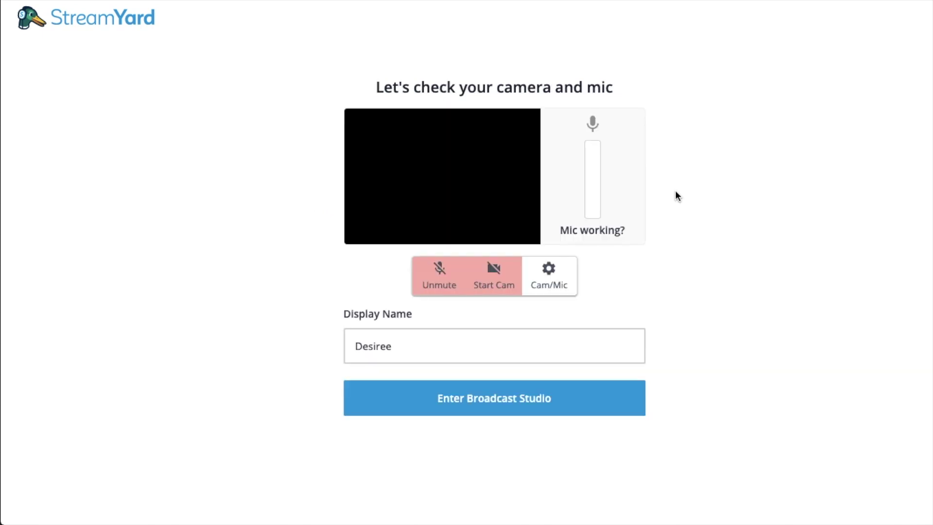
# Enter the broadcast studio and browse the Brand panel's Overlay and Background options.
pyautogui.click(467, 410)
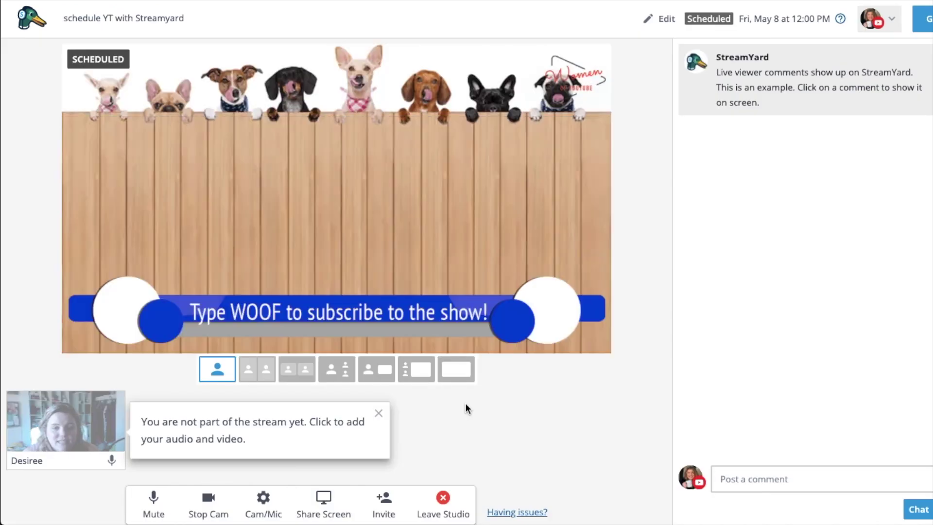
pyautogui.moveTo(758, 117)
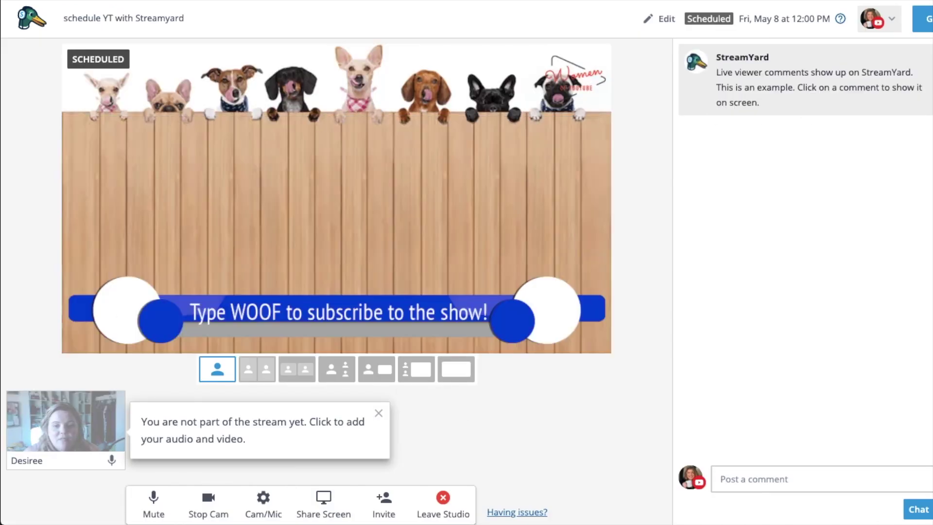
pyautogui.click(930, 146)
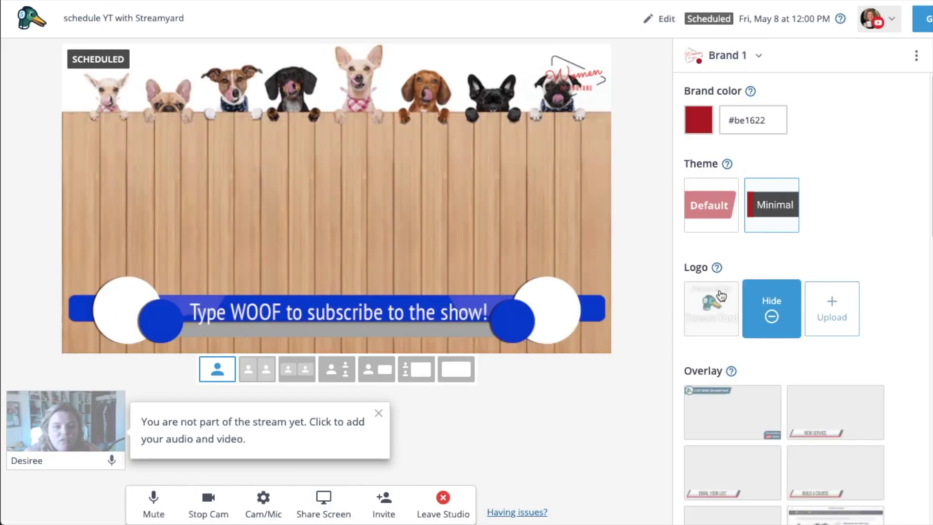
pyautogui.scroll(-4, 745, 306)
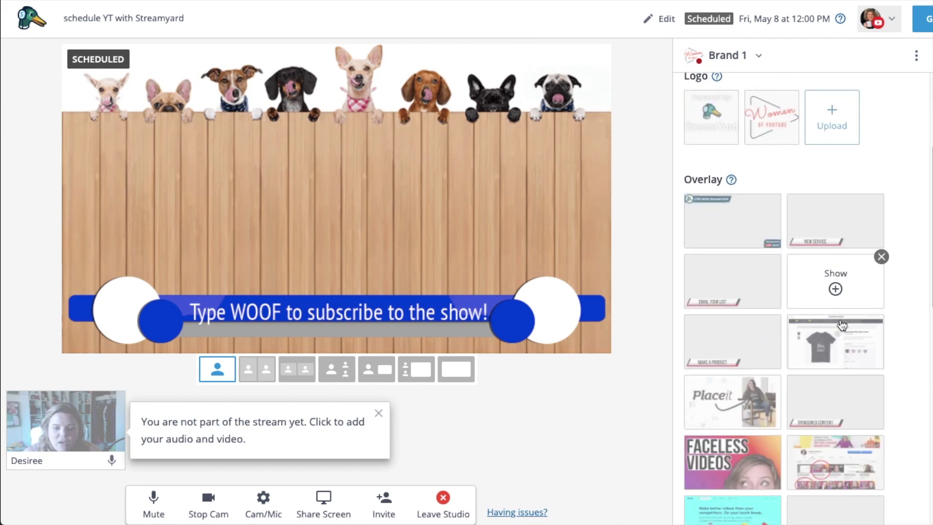
pyautogui.scroll(-6, 841, 325)
pyautogui.scroll(5, 843, 201)
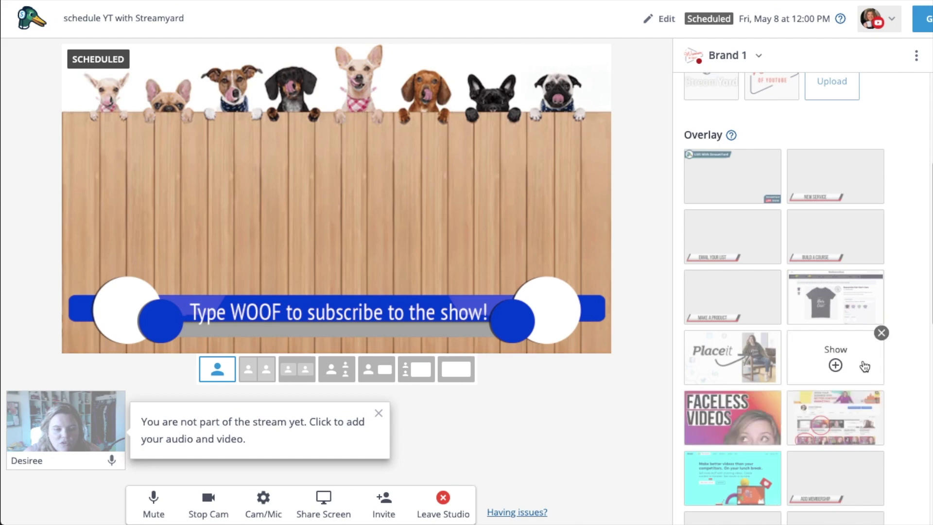
pyautogui.scroll(-4, 783, 360)
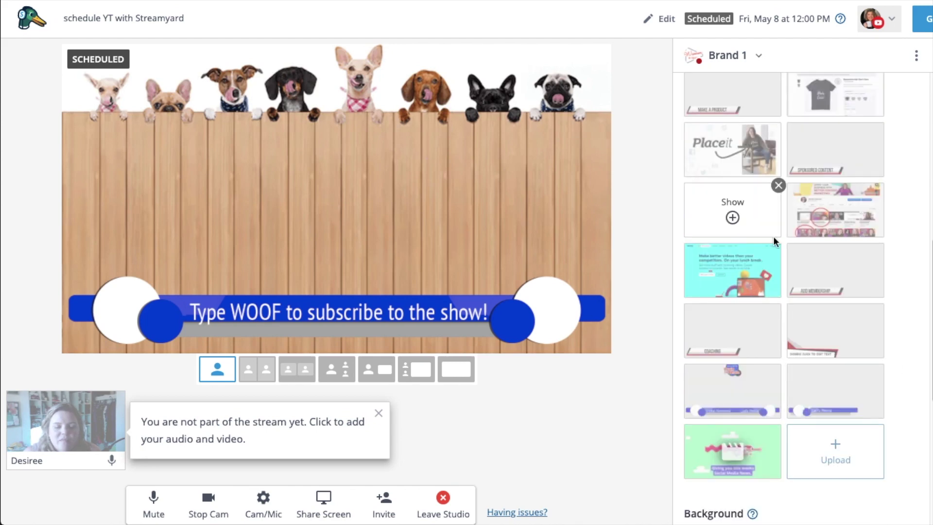
pyautogui.scroll(2, 776, 253)
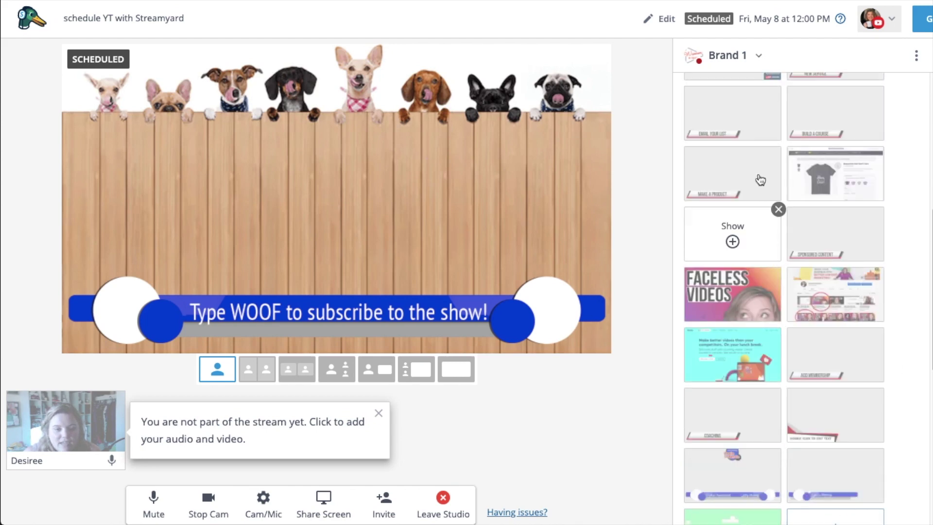
pyautogui.scroll(-3, 806, 243)
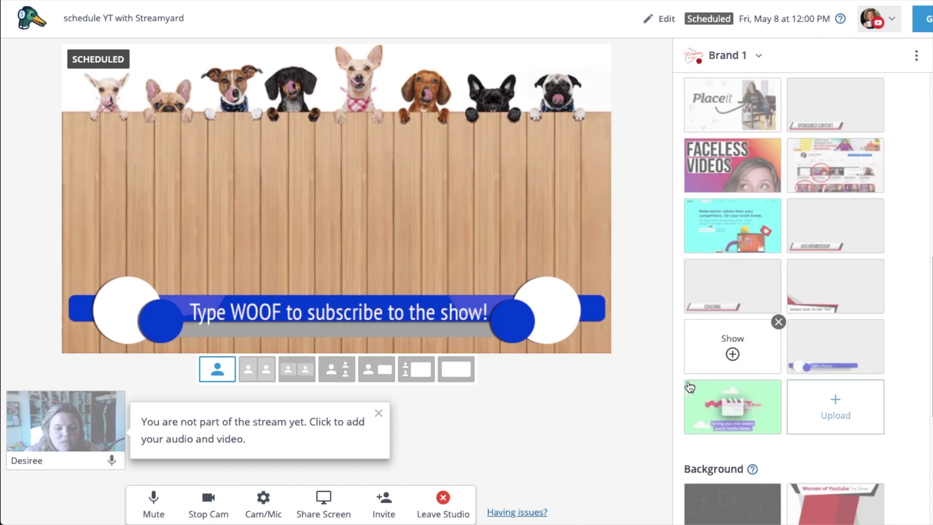
pyautogui.scroll(-6, 870, 309)
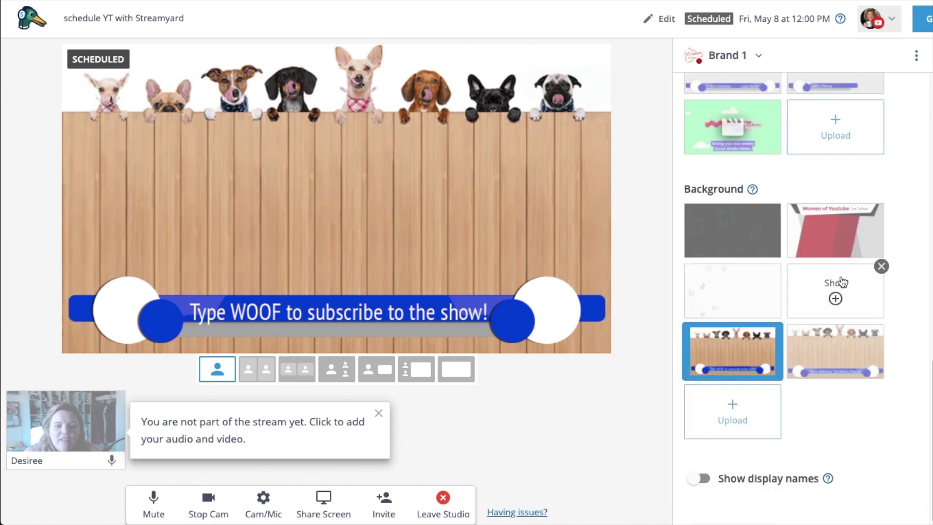
# Apply the Women of Youtube background and text banner overlay, and add the camera to stage.
pyautogui.click(836, 237)
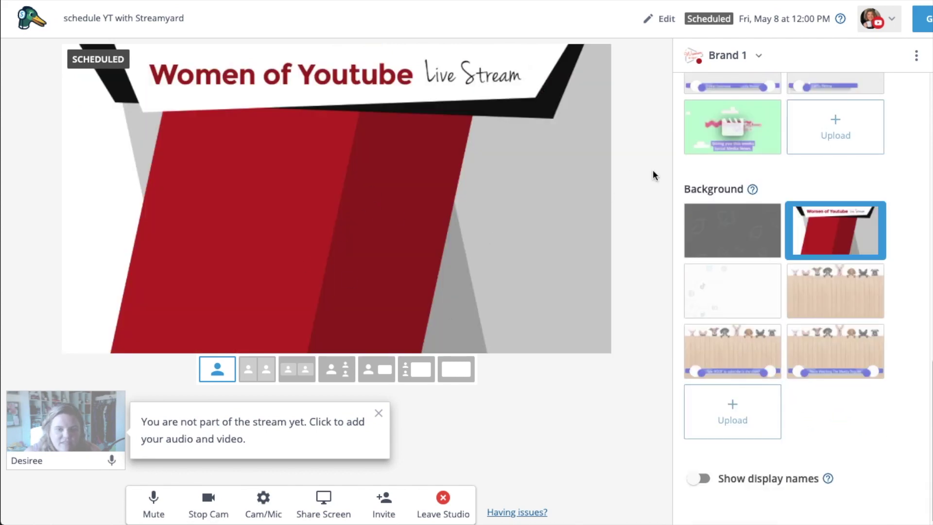
pyautogui.scroll(4, 827, 228)
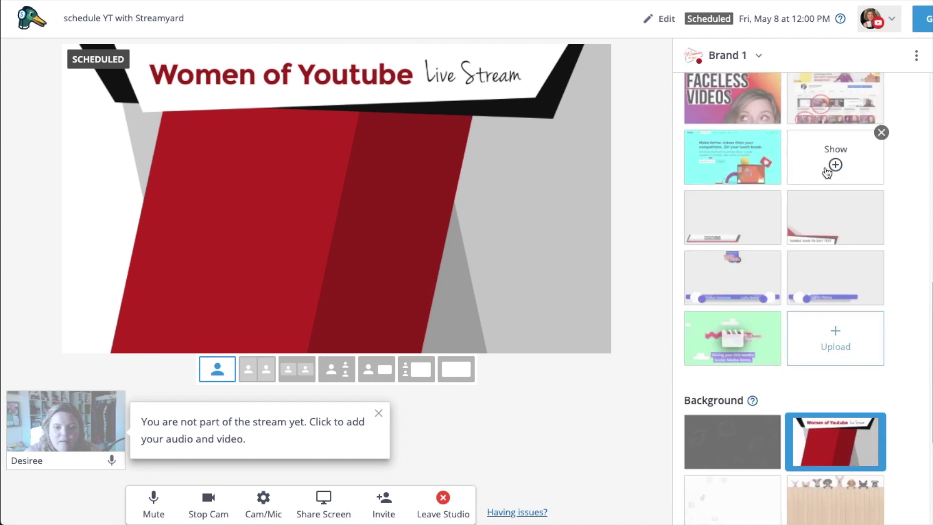
pyautogui.click(833, 226)
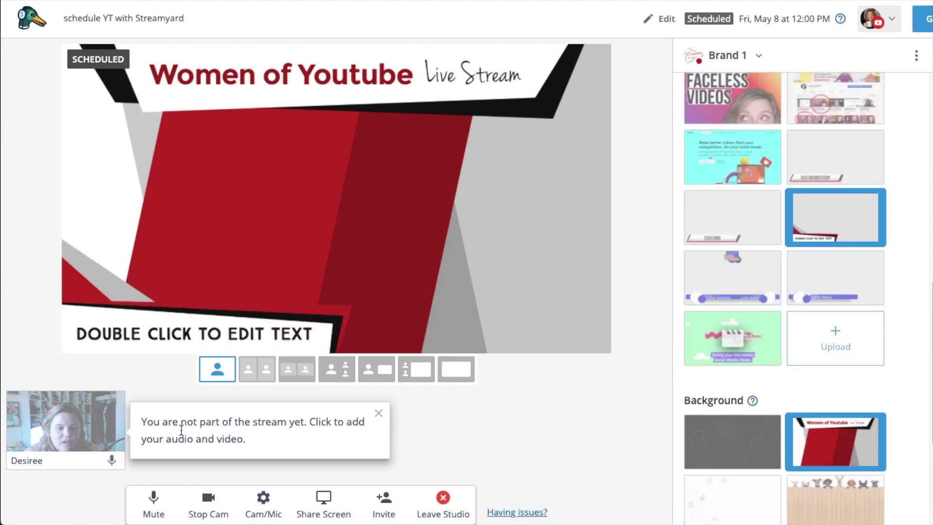
pyautogui.click(67, 414)
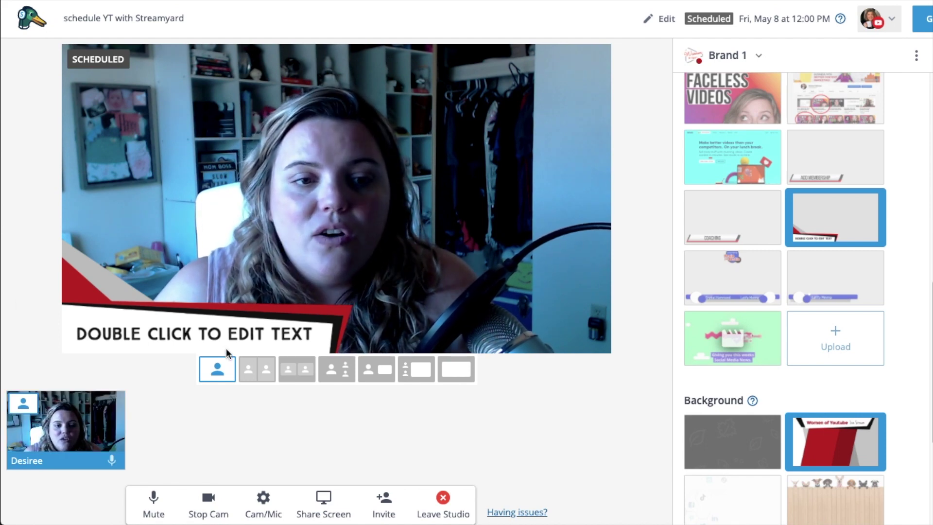
# Check the guest invite link, then go back to the broadcasts list.
pyautogui.click(382, 500)
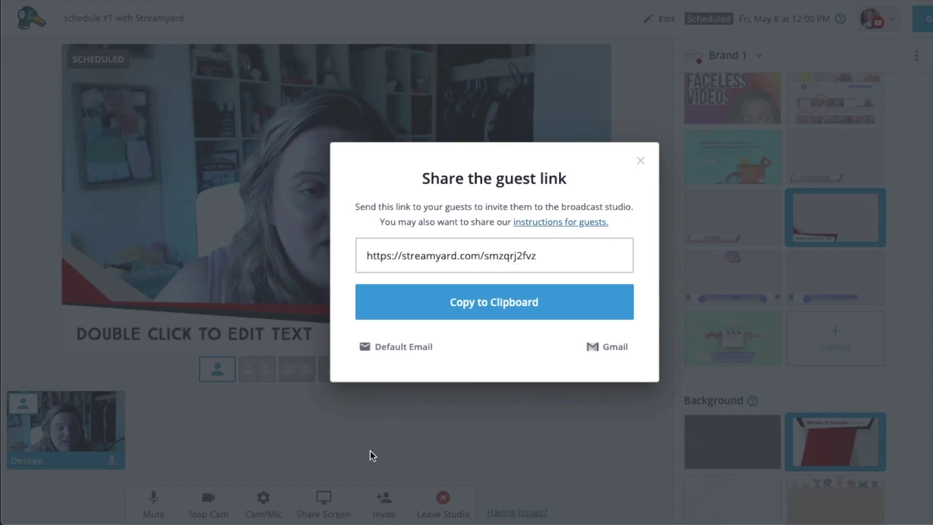
pyautogui.click(642, 160)
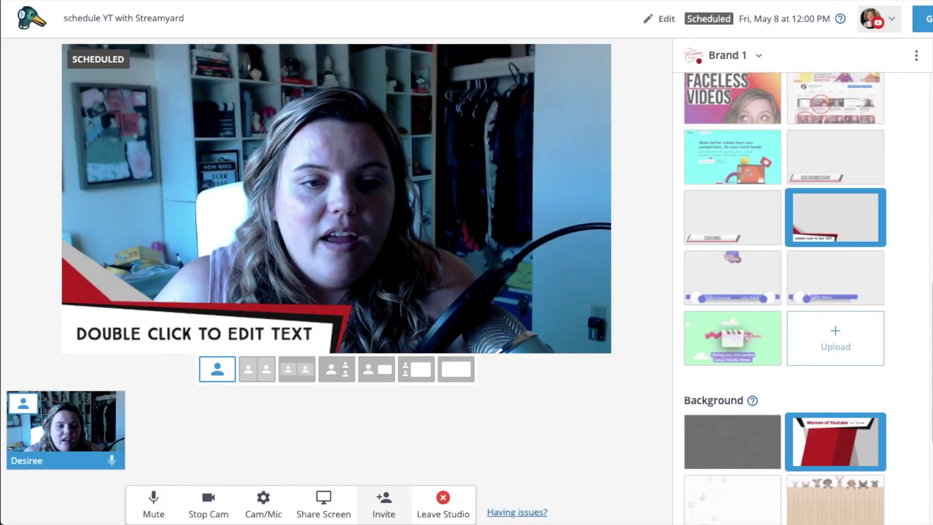
pyautogui.click(25, 22)
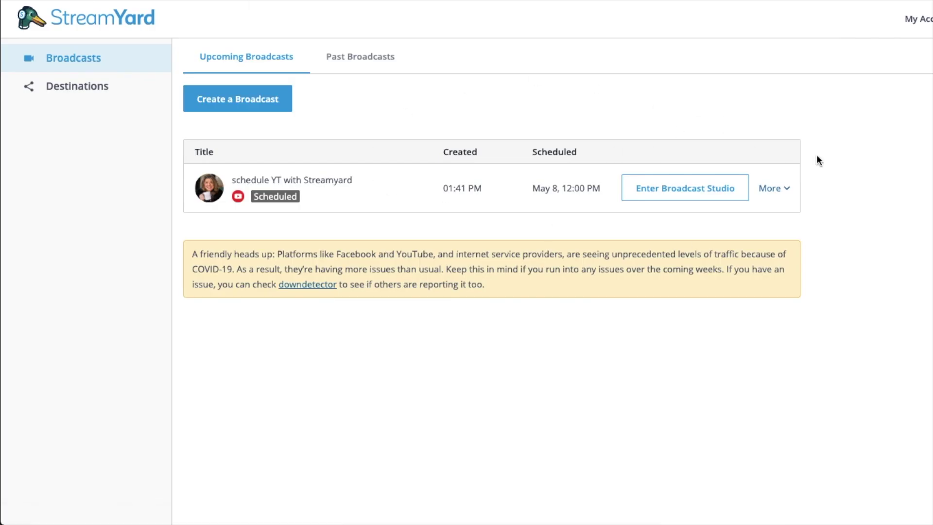
# Delete the 'schedule YT with Streamyard' broadcast with Delete on YouTube kept on.
pyautogui.click(788, 194)
pyautogui.click(727, 274)
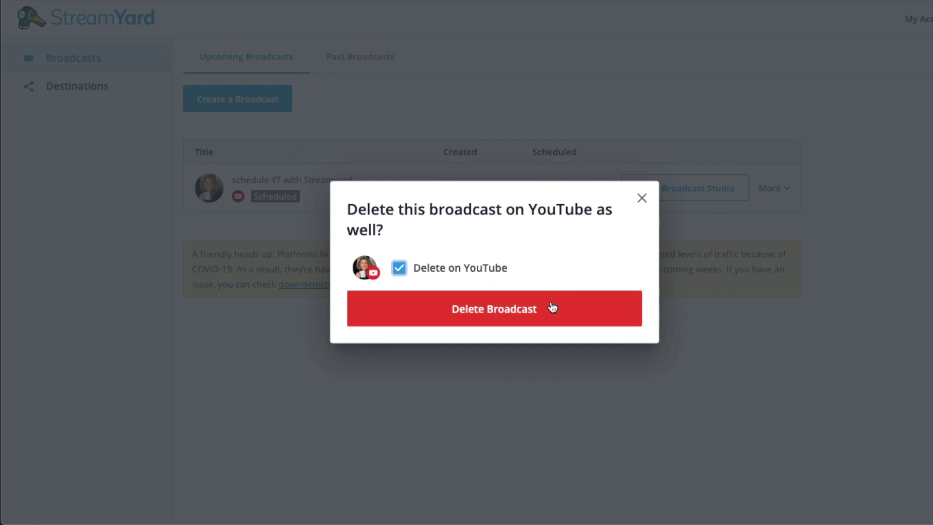
pyautogui.click(482, 319)
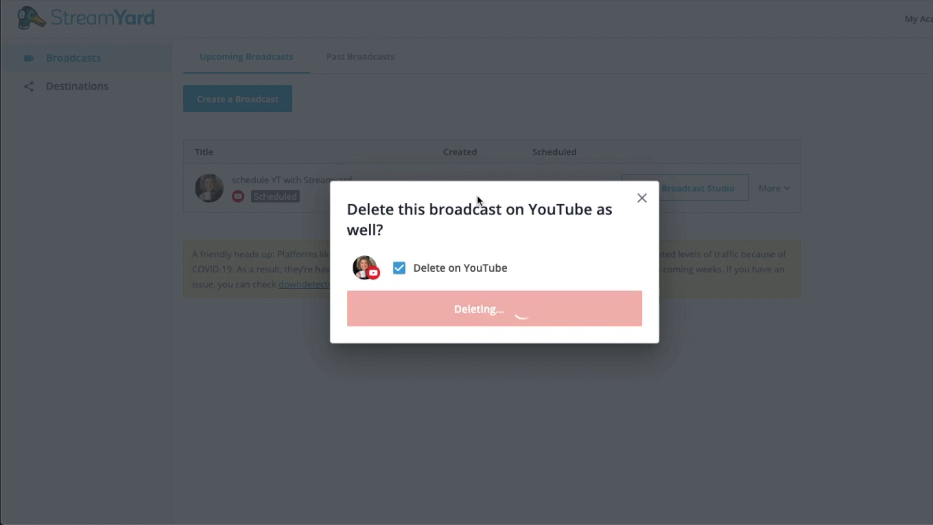